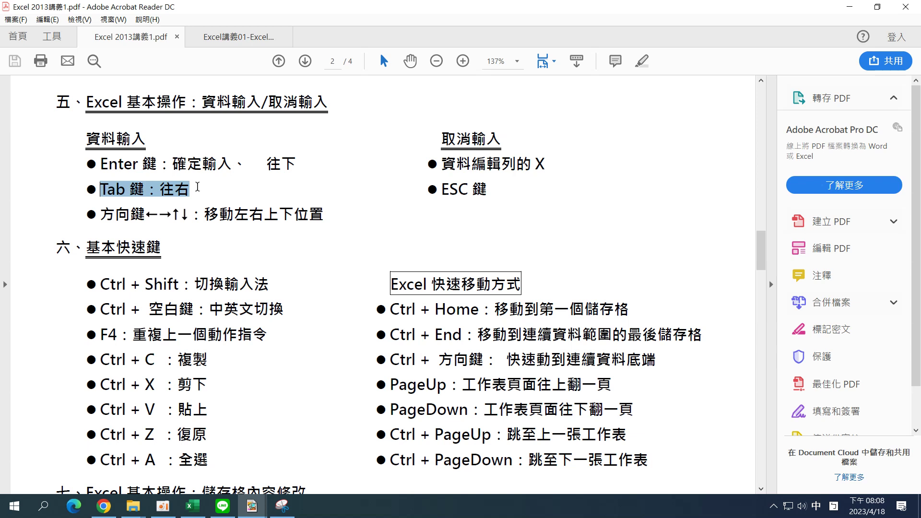
# Step: Review the handout's sections on entering and cancelling data, basic shortcuts and quick movement in Excel
pyautogui.moveTo(100, 214); pyautogui.dragTo(325, 214)
pyautogui.moveTo(548, 163); pyautogui.dragTo(492, 191)
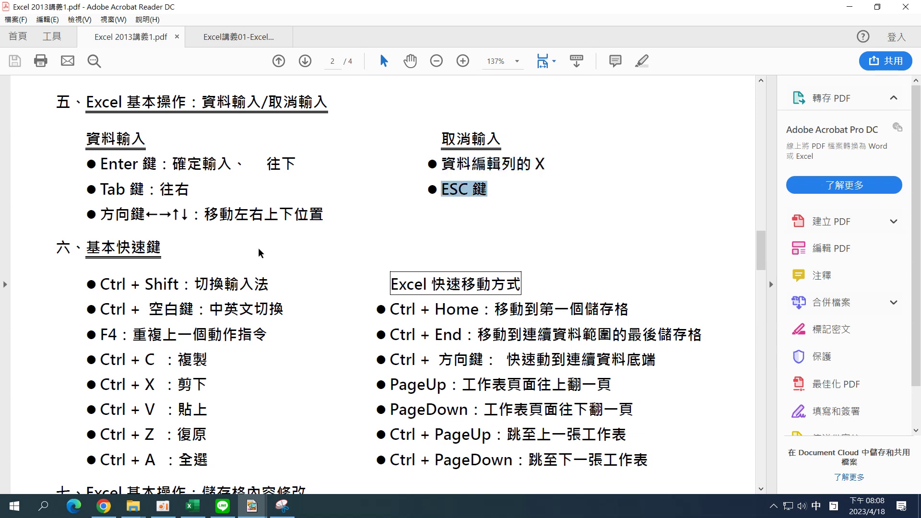
pyautogui.click(272, 395)
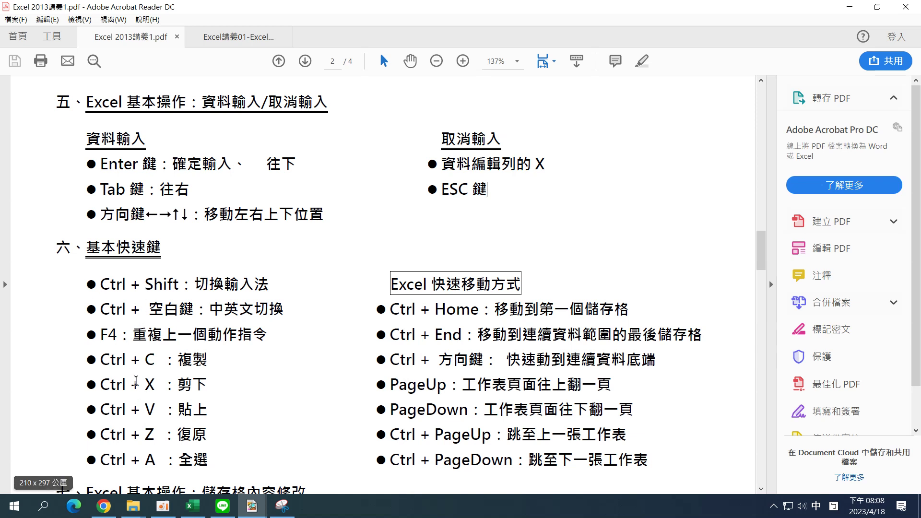
pyautogui.moveTo(100, 284); pyautogui.dragTo(290, 307)
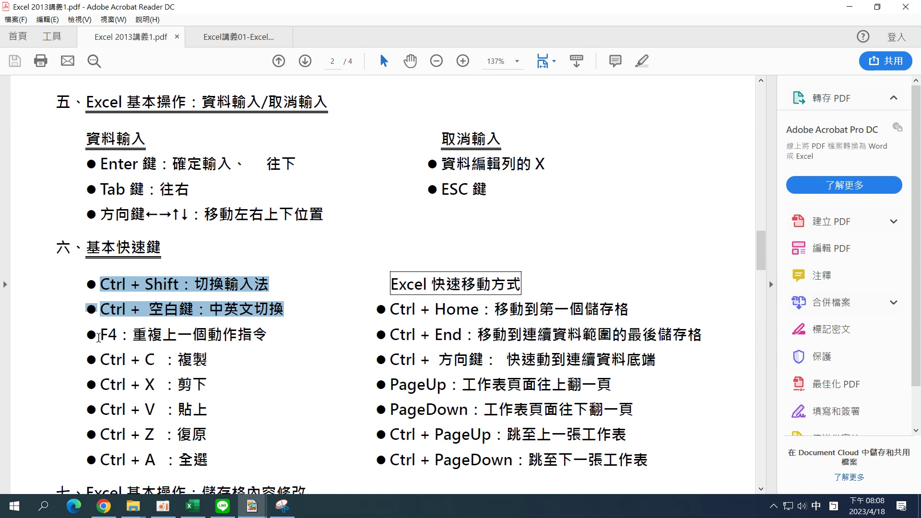
pyautogui.moveTo(100, 335); pyautogui.dragTo(269, 336)
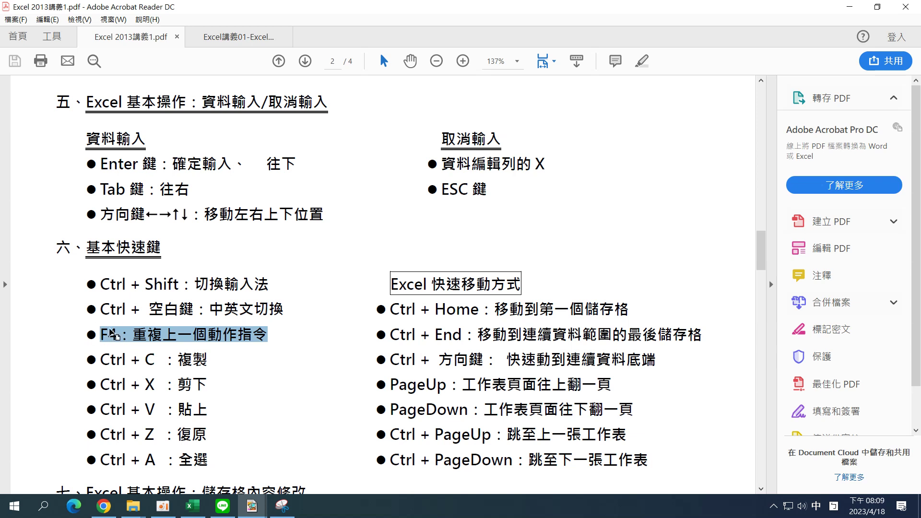
pyautogui.moveTo(211, 461); pyautogui.dragTo(103, 363)
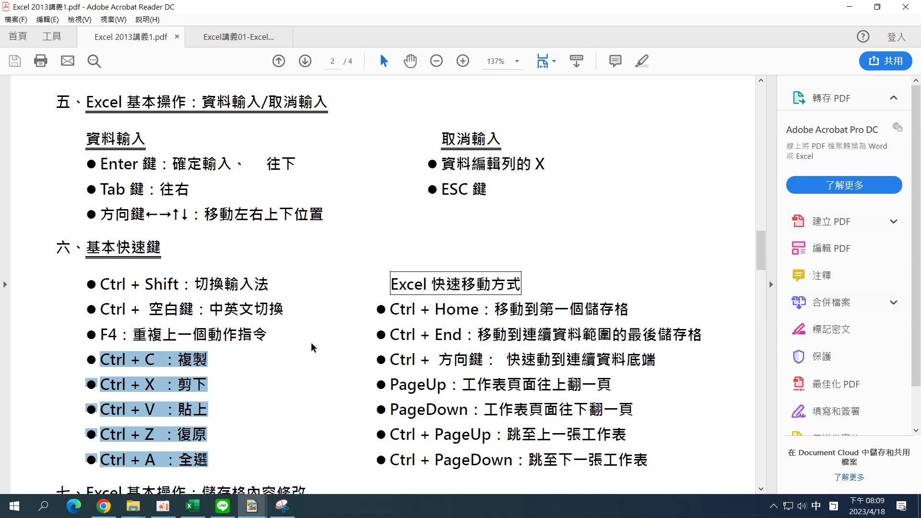
pyautogui.doubleClick(405, 284)
pyautogui.moveTo(405, 284); pyautogui.dragTo(551, 309)
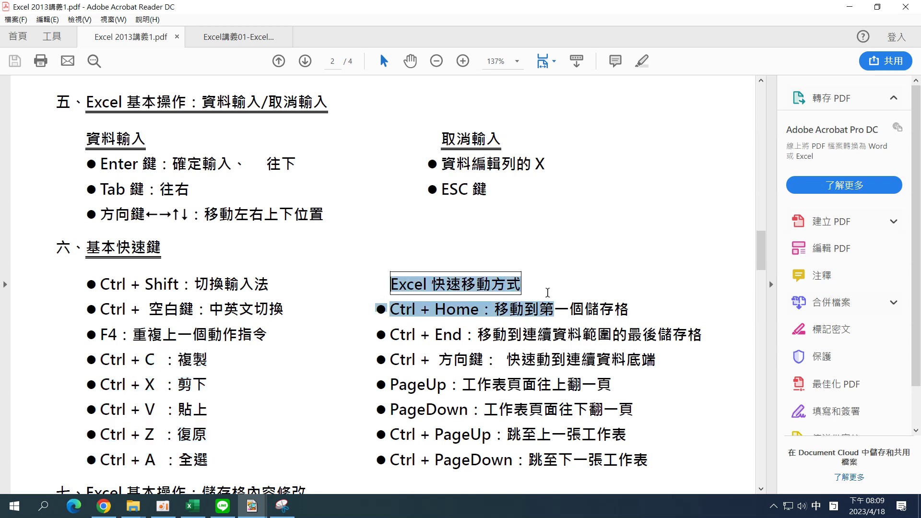
pyautogui.click(574, 283)
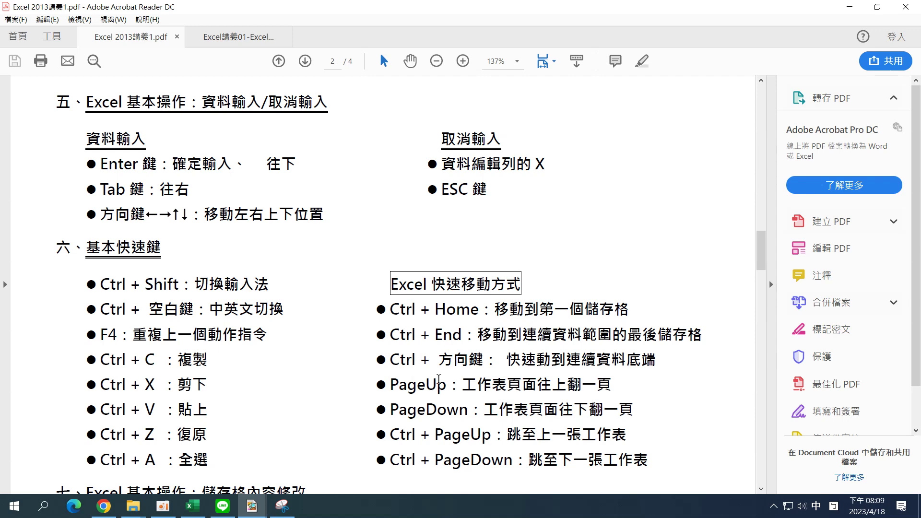
# Step: Switch to the Excel workbook and select cell A1 on 工作表1
pyautogui.click(192, 506)
pyautogui.click(374, 355)
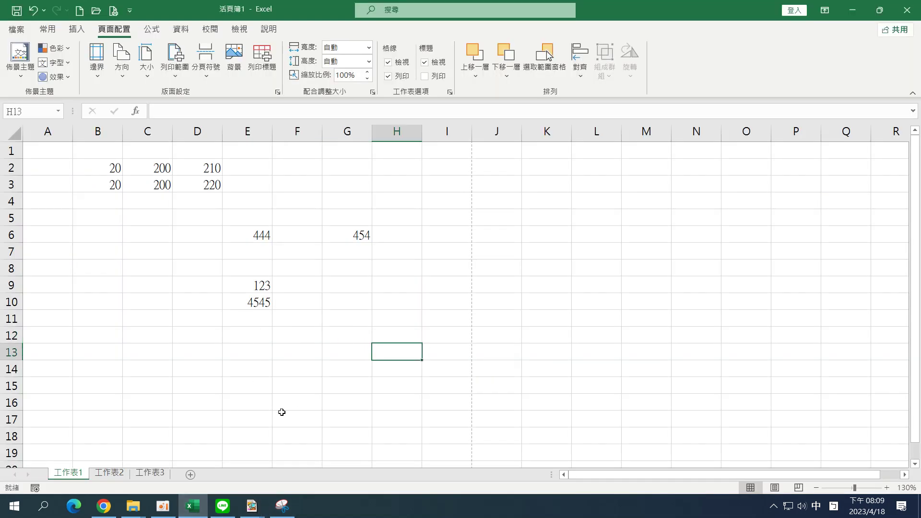
pyautogui.click(281, 413)
pyautogui.click(300, 400)
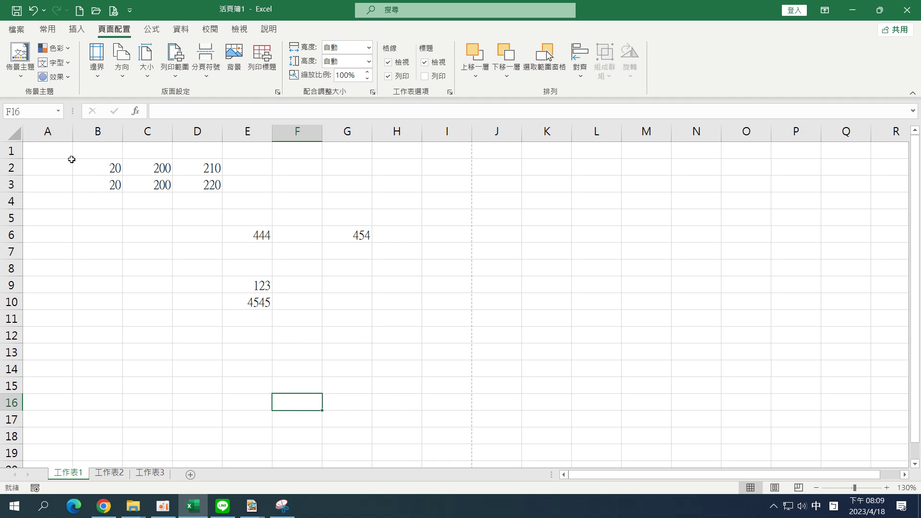
pyautogui.click(45, 147)
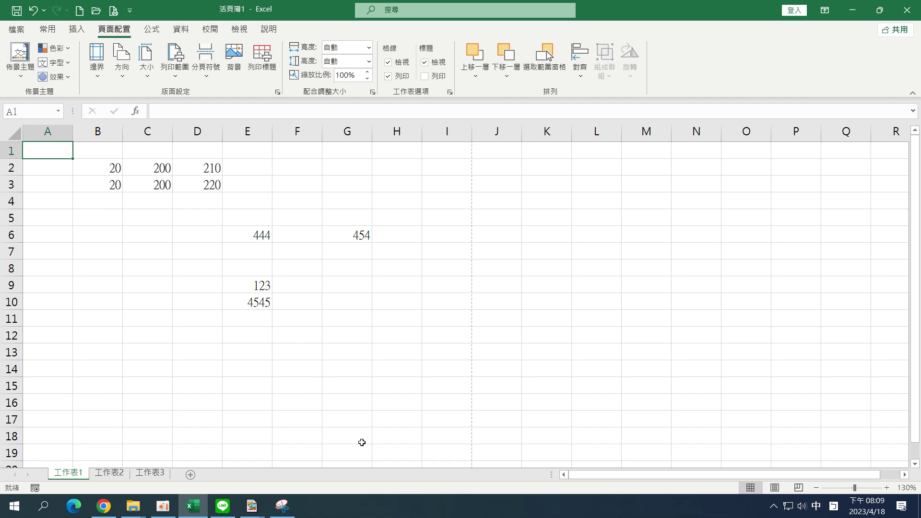
# Step: Select cell G138 far down the sheet and jump back to the first cell, A1
pyautogui.scroll(-8, 344, 411)
pyautogui.scroll(-20, 344, 414)
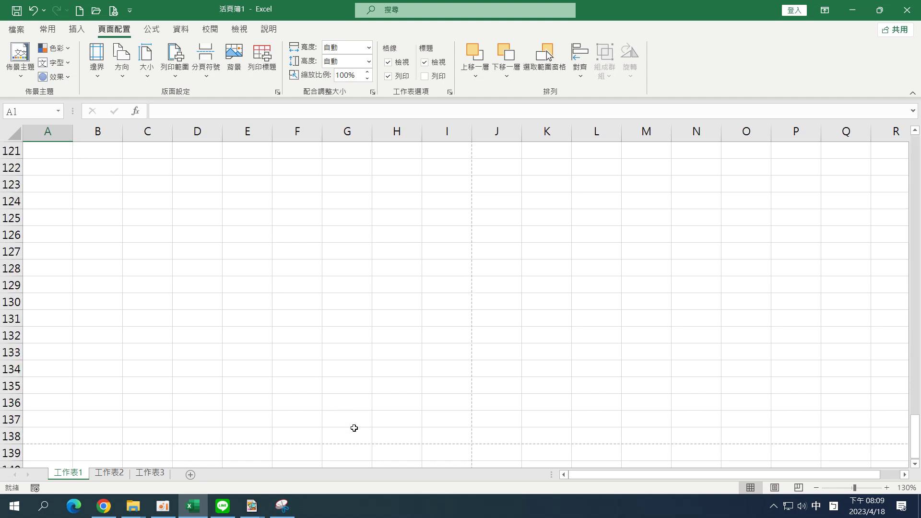
pyautogui.click(354, 431)
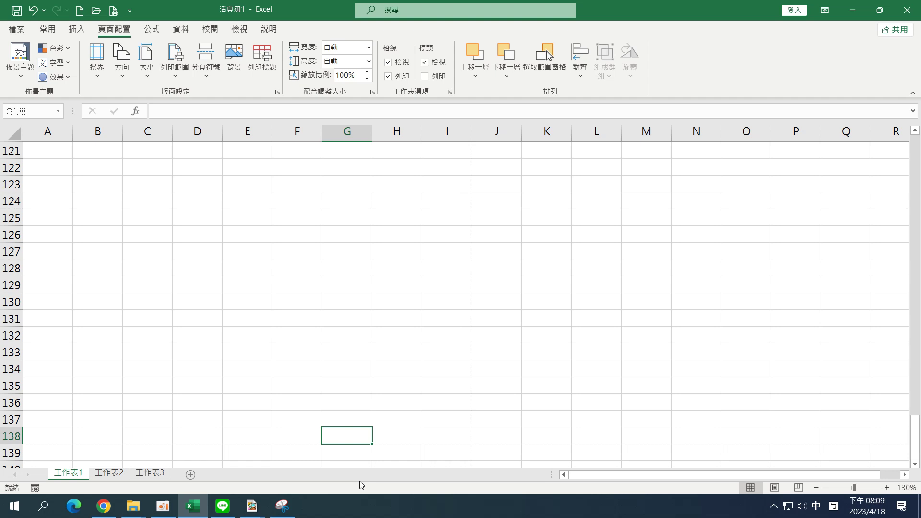
pyautogui.hotkey('ctrl', 'Home')
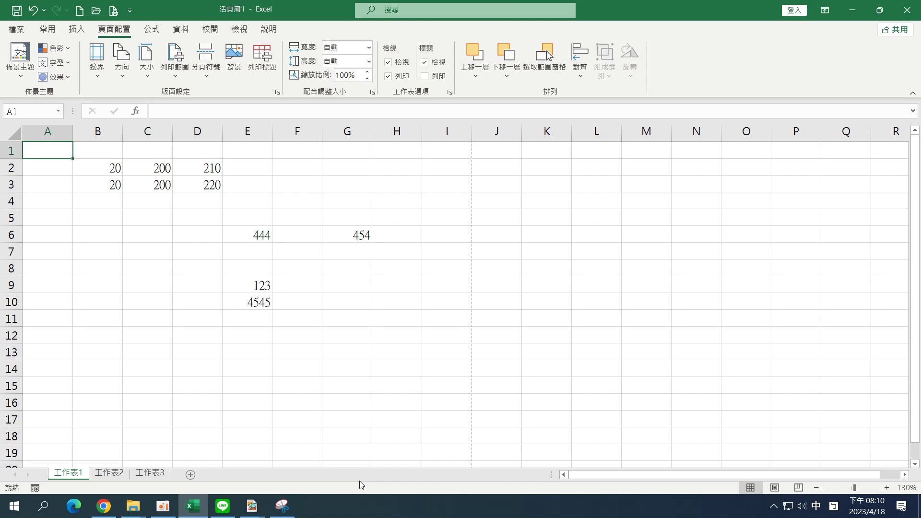
# Step: Jump to the last used cell, G10, and examine how the range A1:G10 spans the outermost data cells G6 and E10
pyautogui.hotkey('ctrl', 'End')
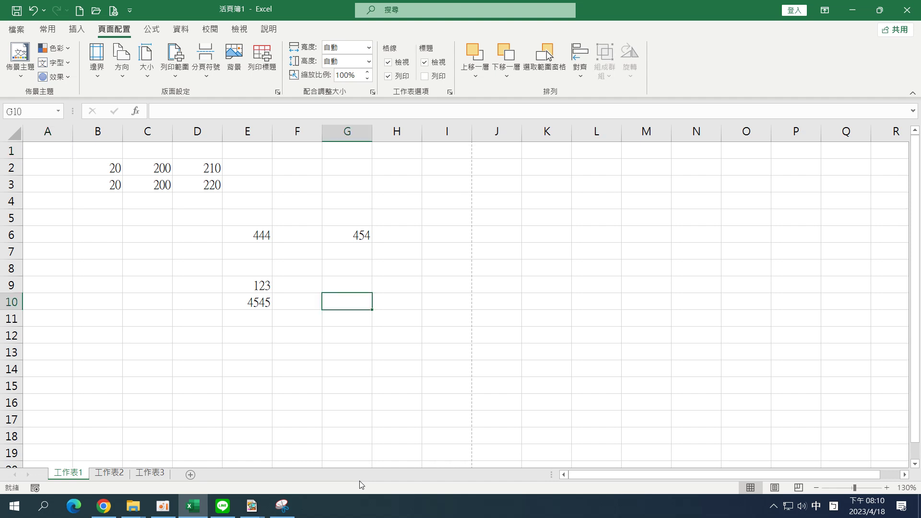
pyautogui.moveTo(39, 149); pyautogui.dragTo(351, 304)
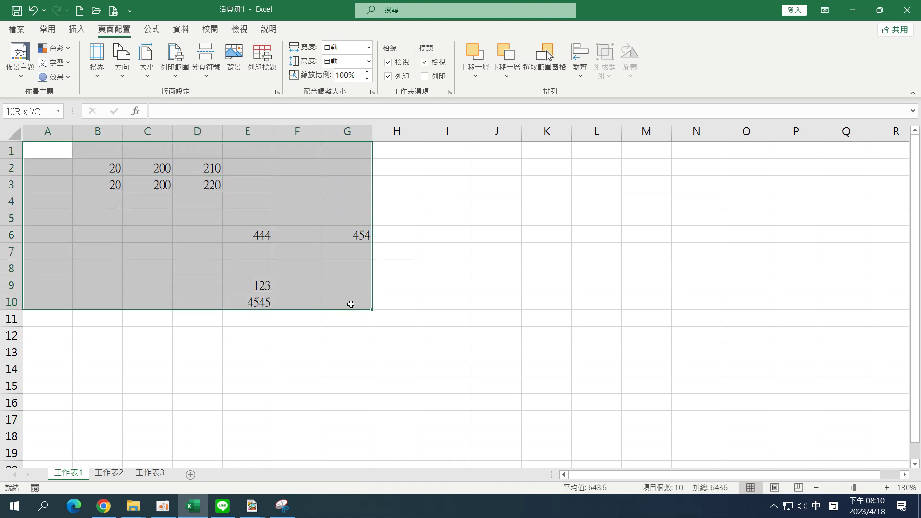
pyautogui.click(350, 304)
pyautogui.moveTo(50, 149); pyautogui.dragTo(316, 151)
pyautogui.click(341, 239)
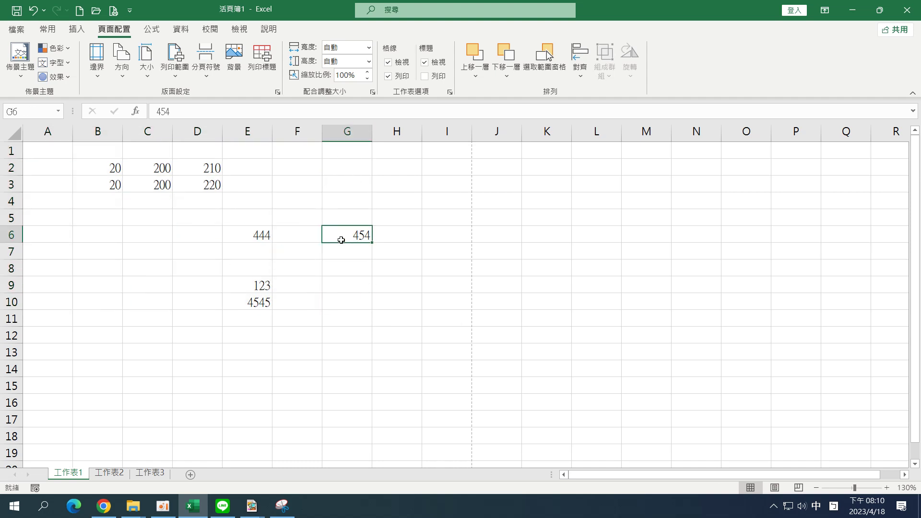
pyautogui.click(242, 305)
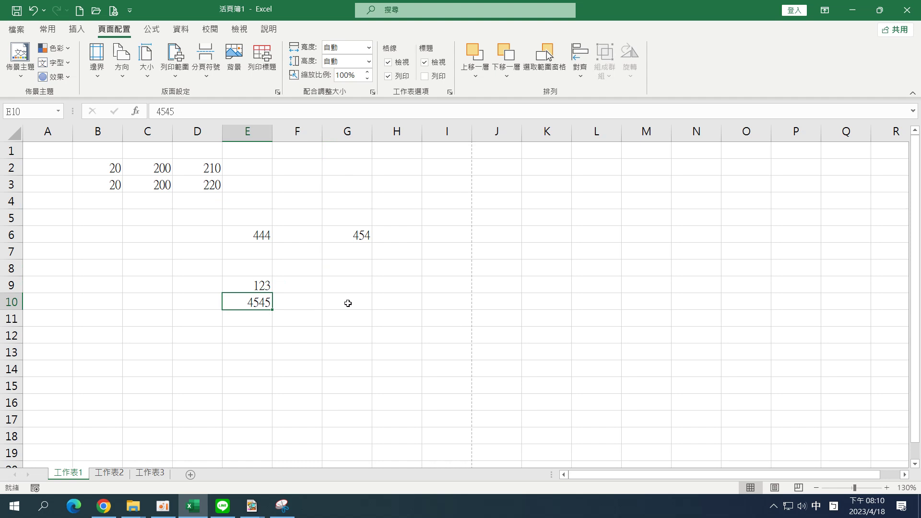
pyautogui.click(347, 303)
pyautogui.click(142, 396)
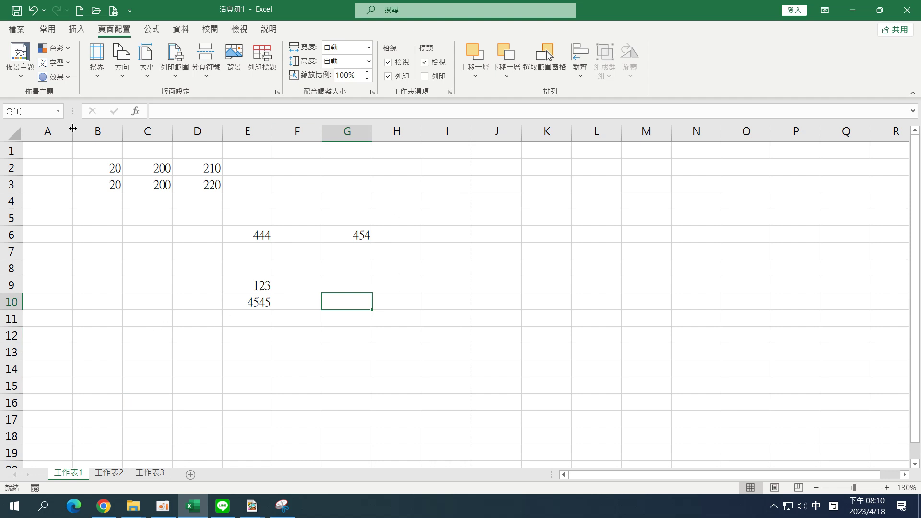
pyautogui.moveTo(55, 149); pyautogui.dragTo(364, 307)
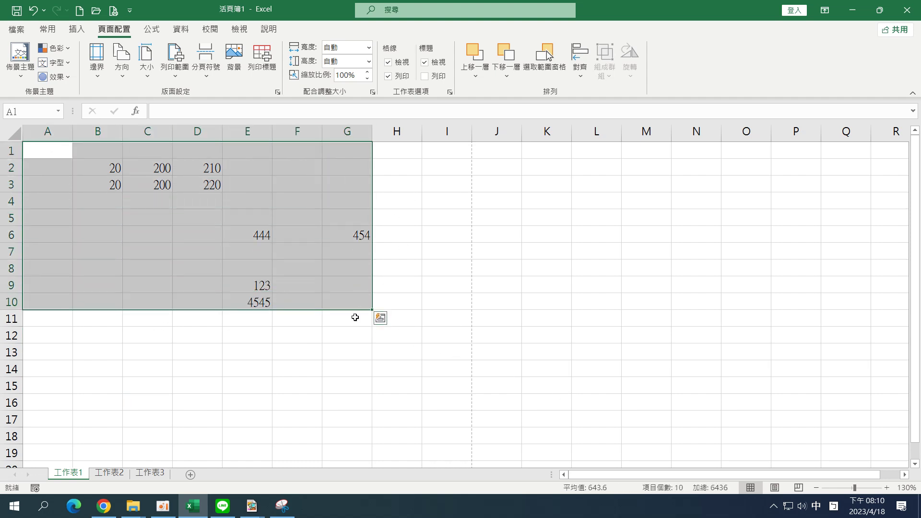
pyautogui.click(349, 300)
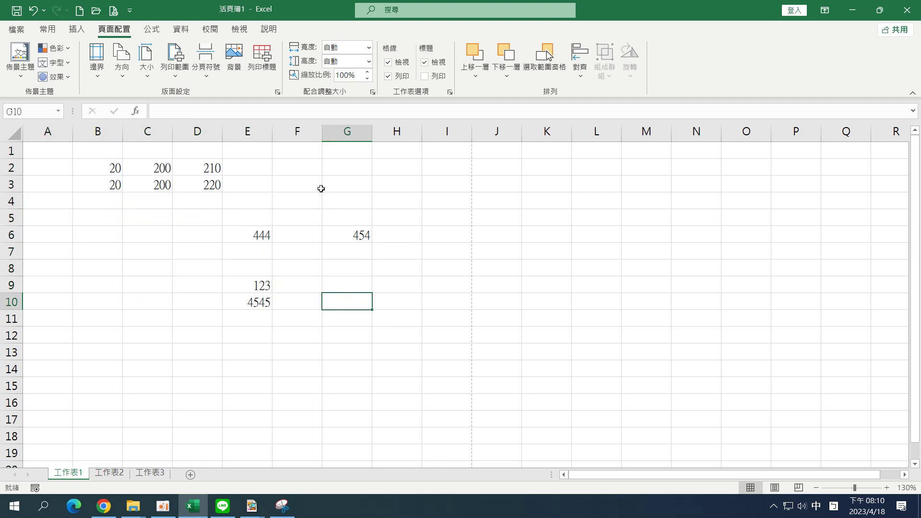
# Step: Move the active cell to A1 and jump to the end of the data range at G10
pyautogui.click(78, 186)
pyautogui.press('Left')
pyautogui.press('Up')
pyautogui.press('Up')
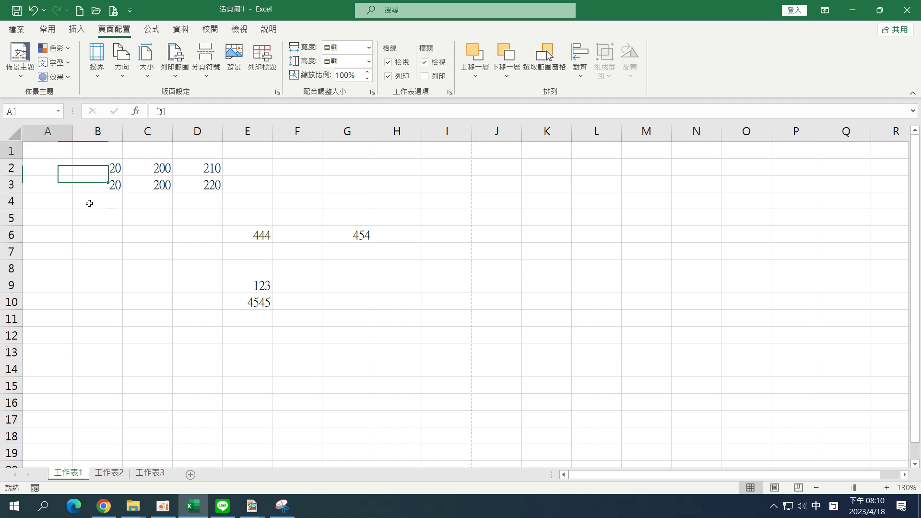
pyautogui.hotkey('ctrl', 'End')
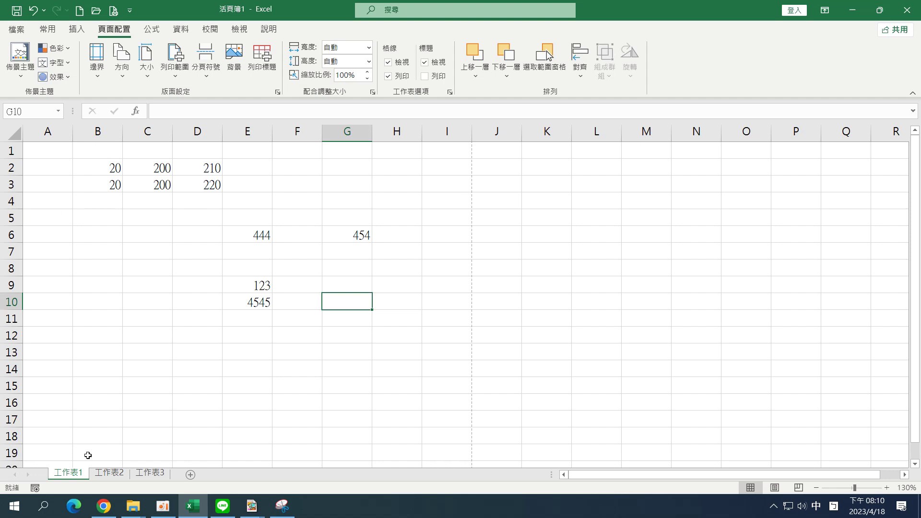
# Step: Open 工作表2, check the handout's entry on jumping to the end of continuous data in Adobe Acrobat Reader, and return to Excel
pyautogui.click(108, 474)
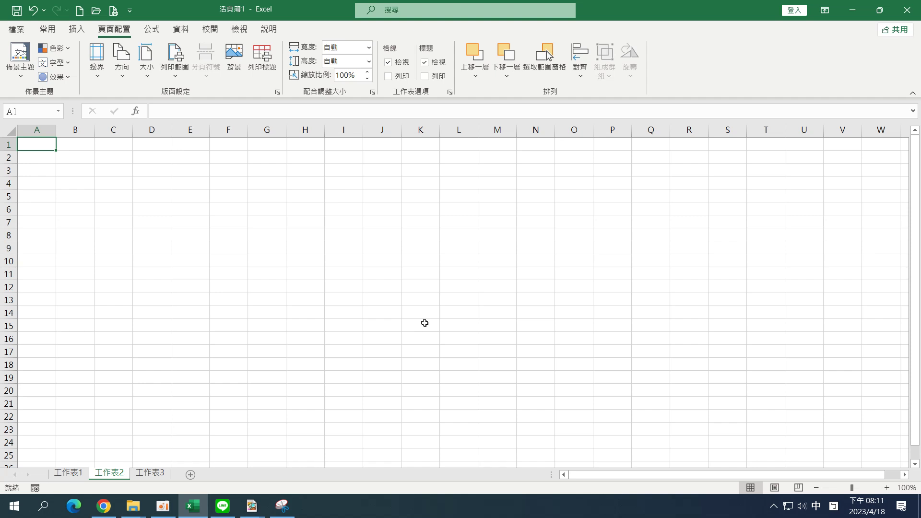
pyautogui.press('End')
pyautogui.moveTo(259, 515)
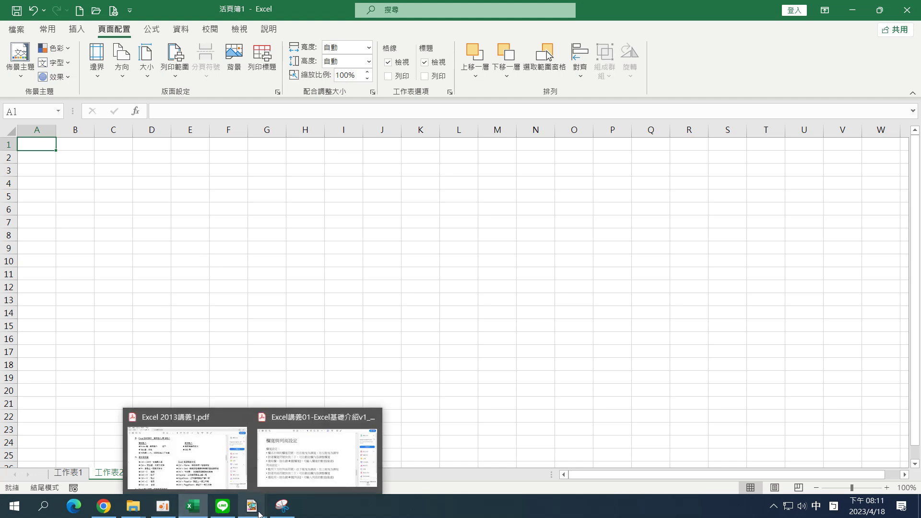
pyautogui.click(211, 480)
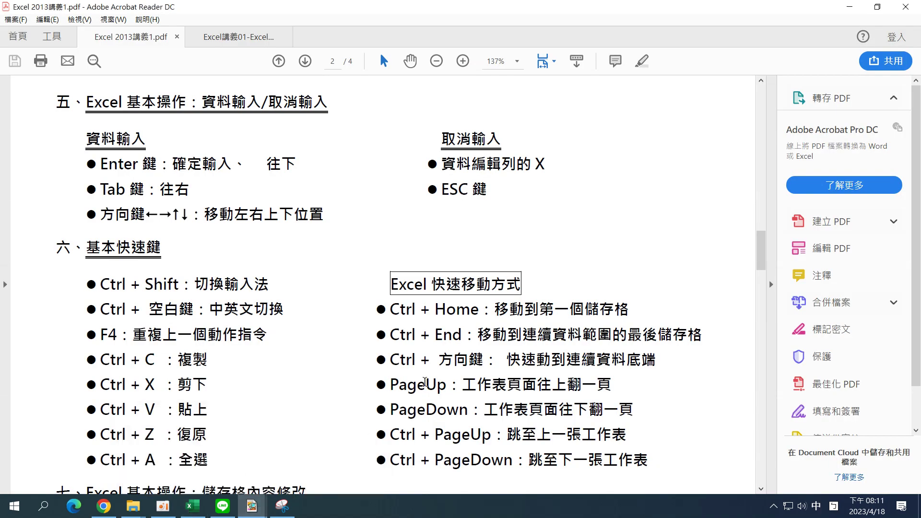
pyautogui.moveTo(390, 360); pyautogui.dragTo(652, 361)
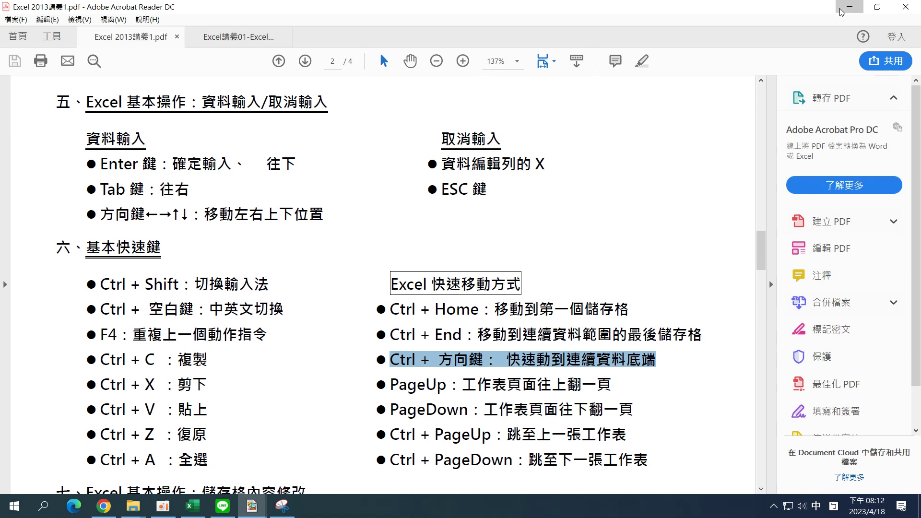
pyautogui.hotkey('alt', 'Tab')
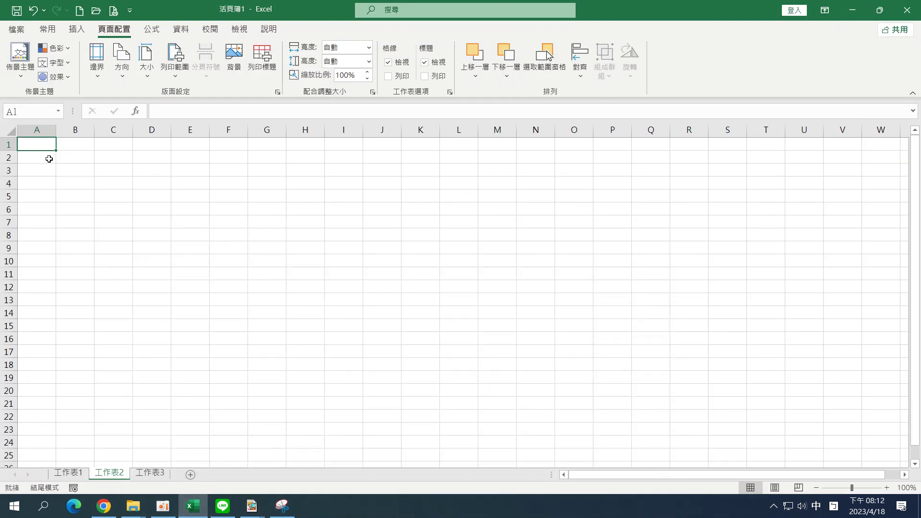
# Step: Jump to the last row of column A on 工作表2, inspect the bottom of the sheet and return to A1
pyautogui.press('Down')
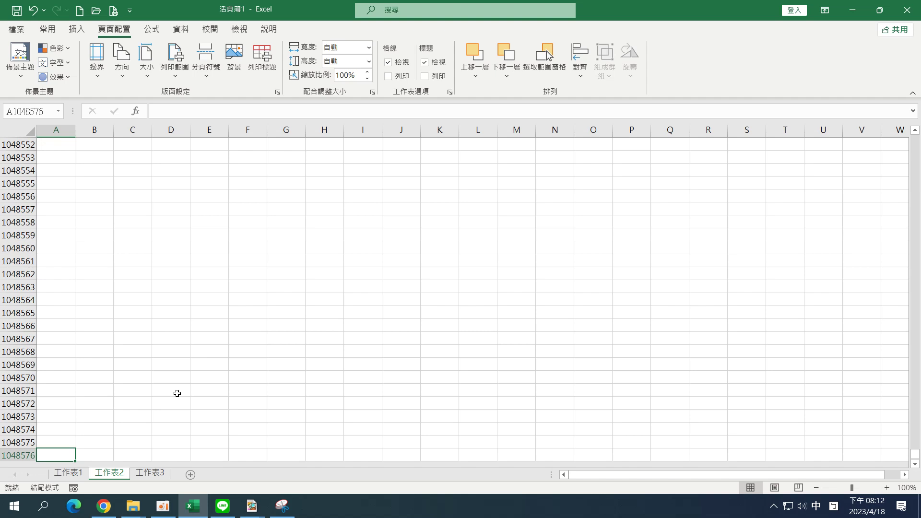
pyautogui.scroll(-8, 182, 393)
pyautogui.scroll(20, 183, 393)
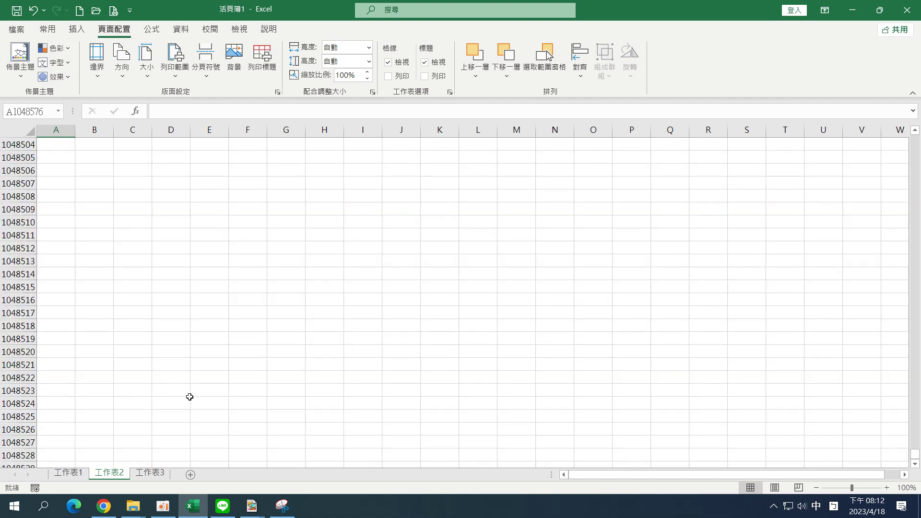
pyautogui.scroll(6, 190, 396)
pyautogui.scroll(-20, 185, 371)
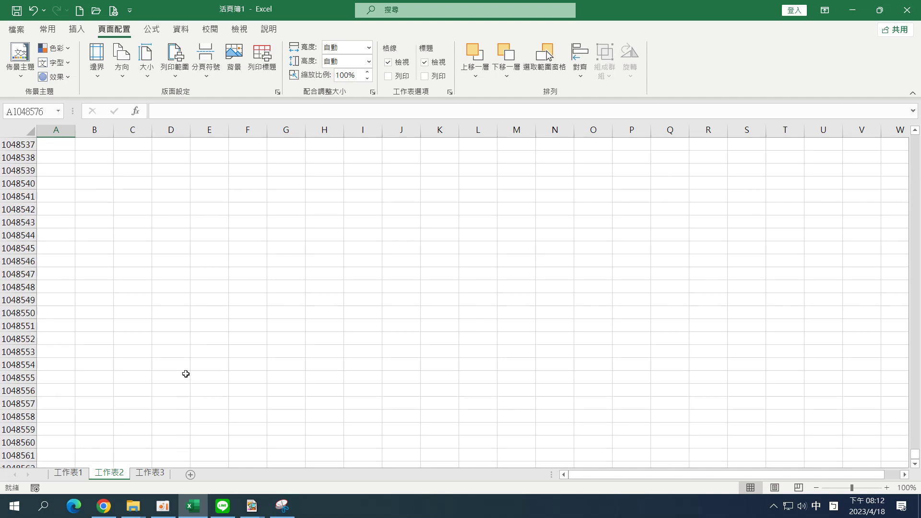
pyautogui.scroll(6, 86, 331)
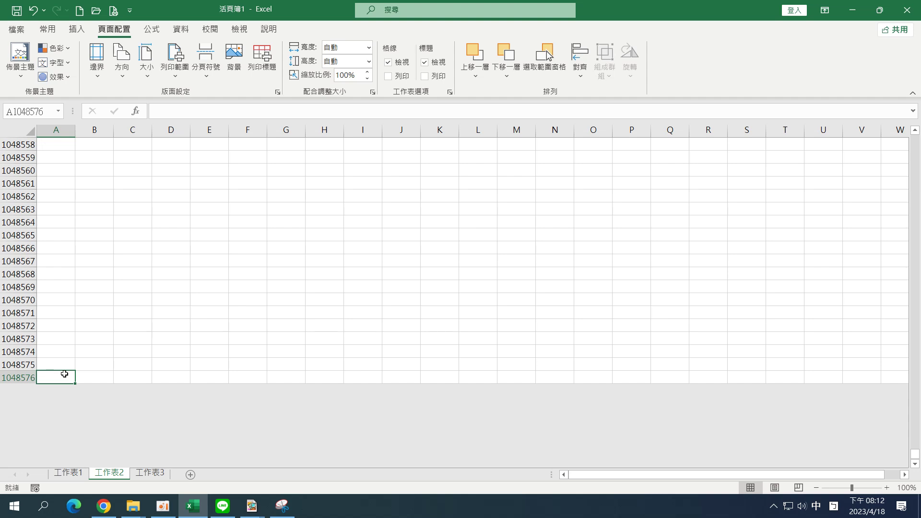
pyautogui.hotkey('ctrl', 'Home')
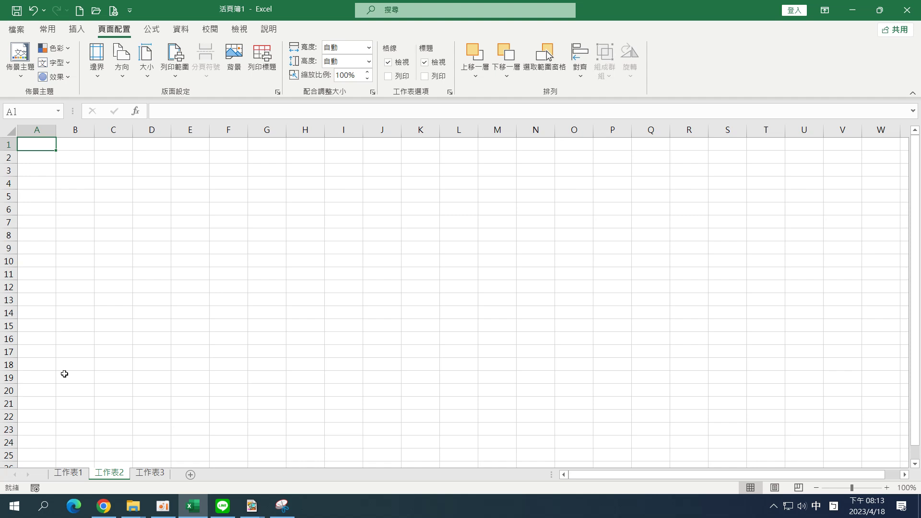
# Step: Jump to the last column of row 1, then return to A1 and select the entire worksheet
pyautogui.hotkey('ctrl', 'Right')
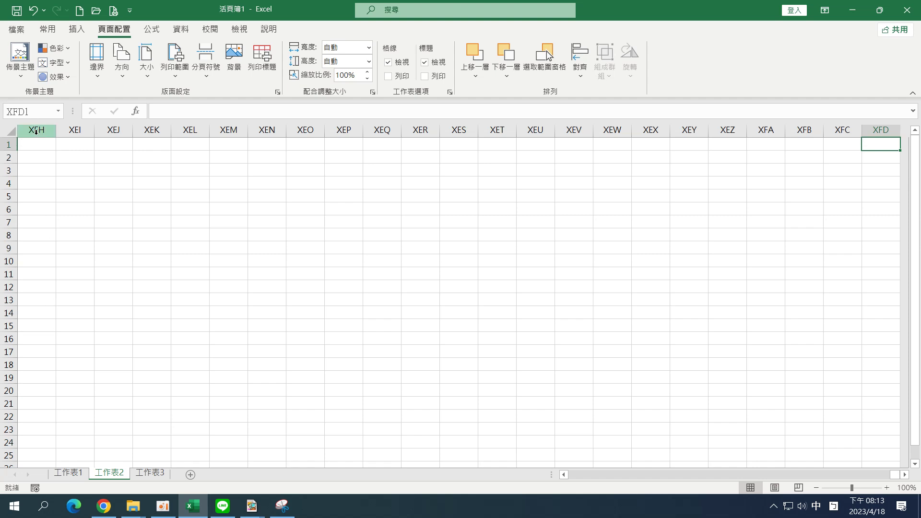
pyautogui.hotkey('ctrl', 'Home')
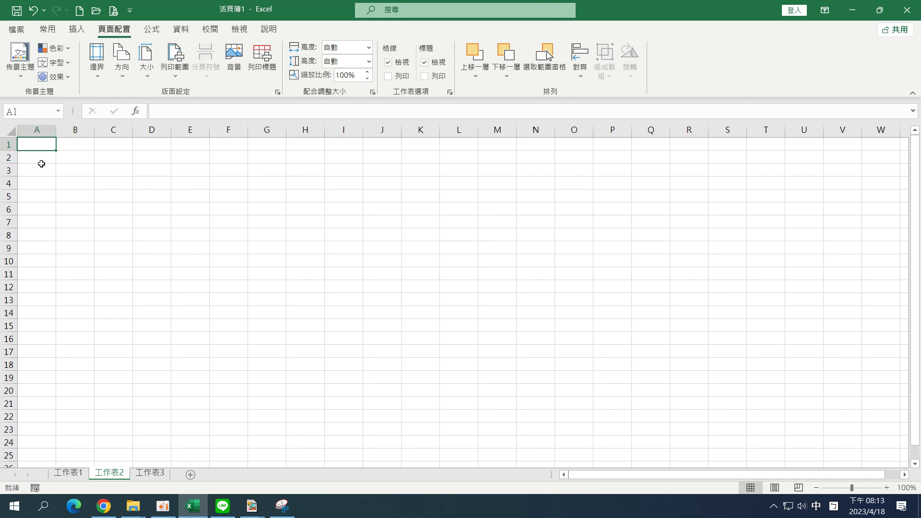
pyautogui.click(12, 131)
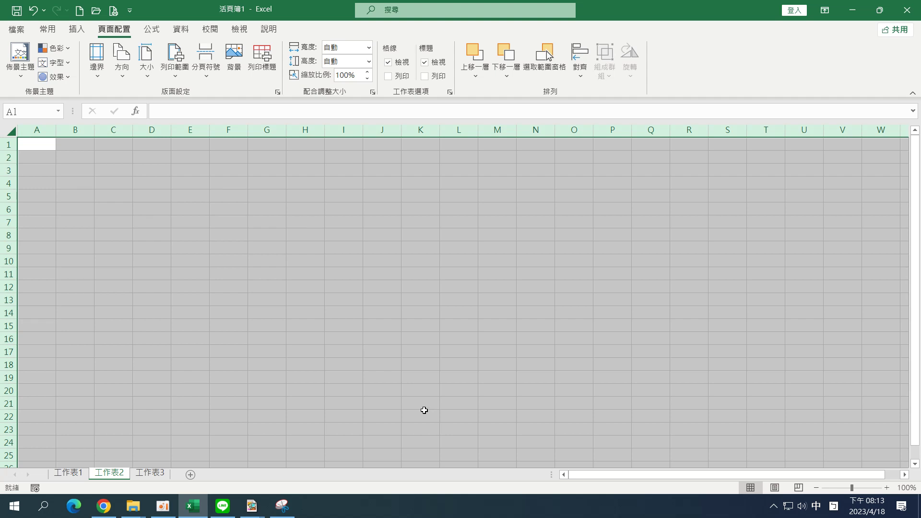
# Step: Widen the Name Box and repeatedly select the whole of 工作表2 to check its row and column count, ending on cell C9
pyautogui.click(166, 262)
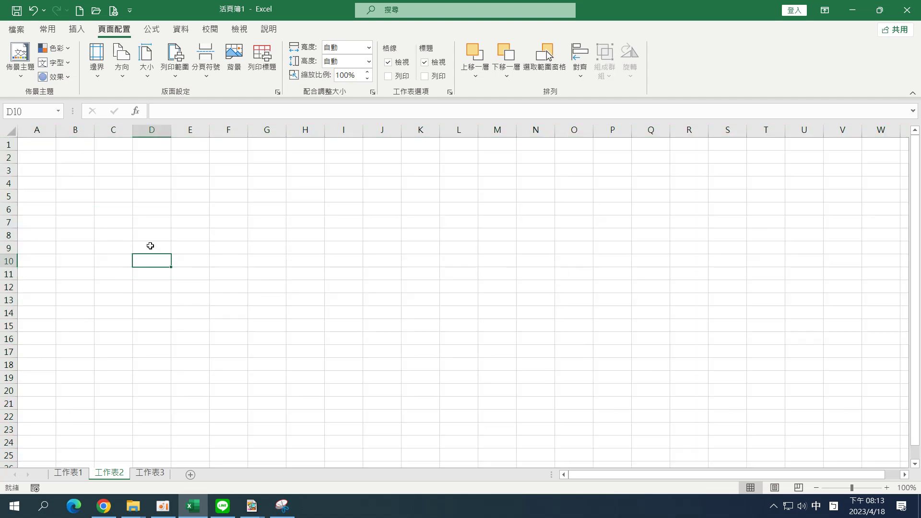
pyautogui.click(8, 130)
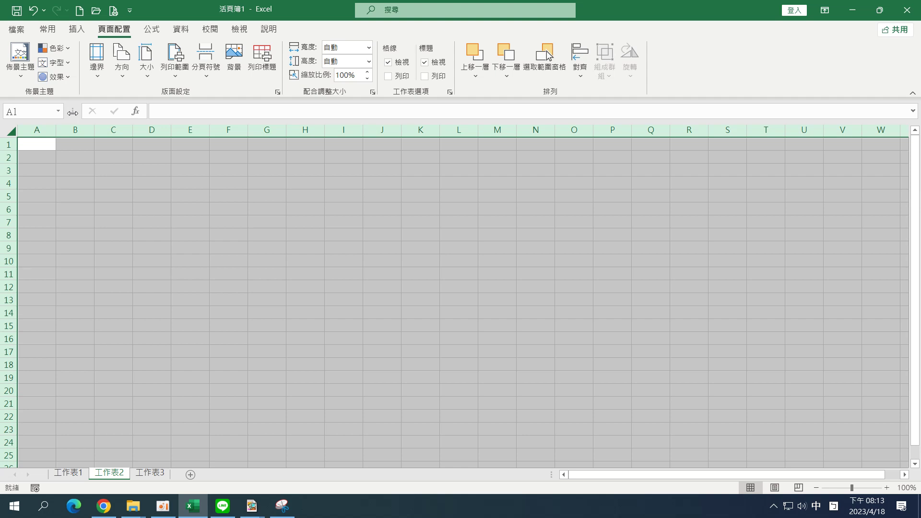
pyautogui.moveTo(72, 112); pyautogui.dragTo(162, 112)
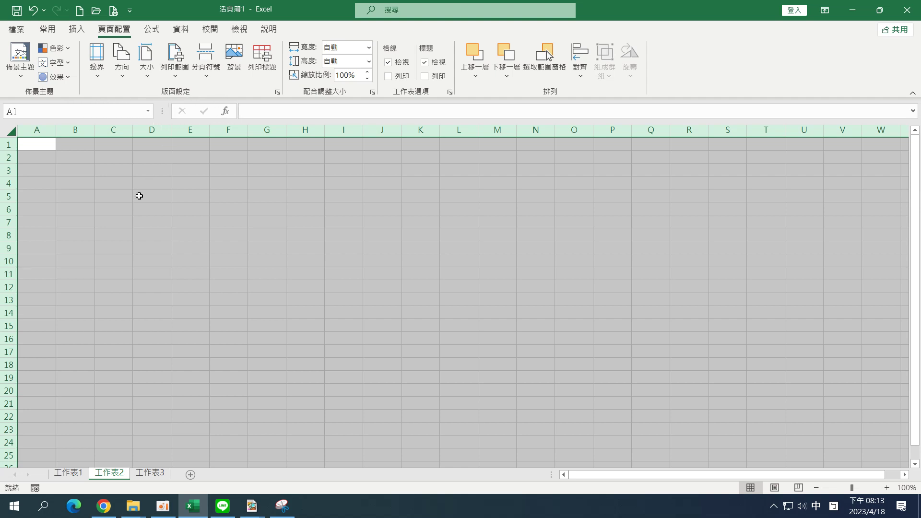
pyautogui.click(9, 129)
pyautogui.click(9, 130)
pyautogui.moveTo(154, 111); pyautogui.dragTo(202, 111)
pyautogui.click(7, 128)
pyautogui.click(124, 245)
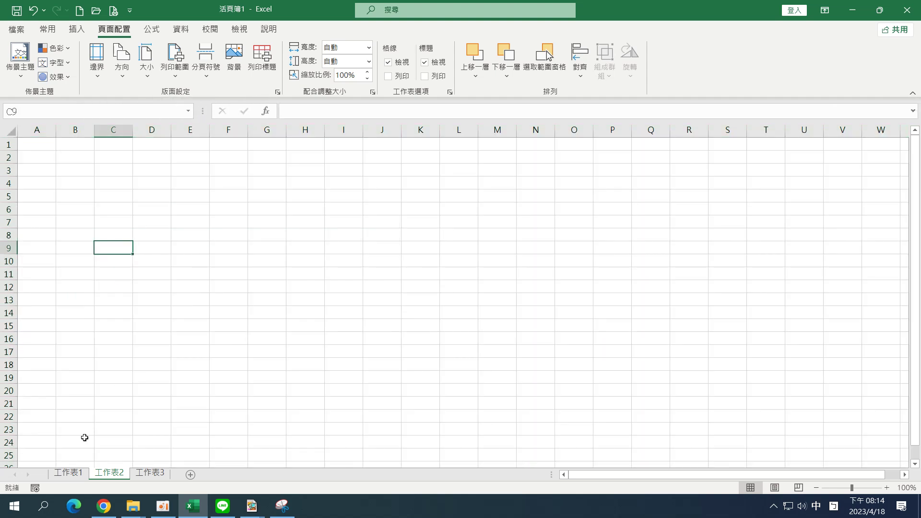
# Step: Open 工作表1, select cell B5, and jump to A1 and on to the last used cell G10
pyautogui.click(68, 473)
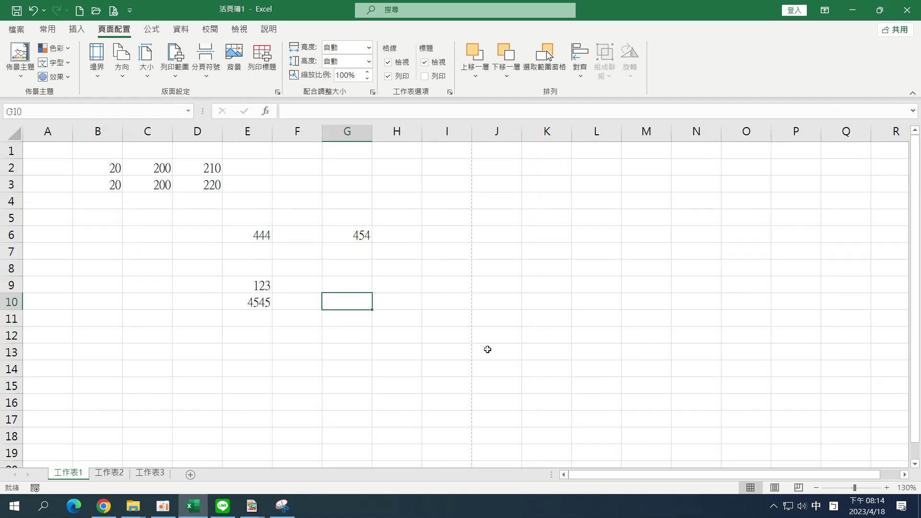
pyautogui.click(113, 219)
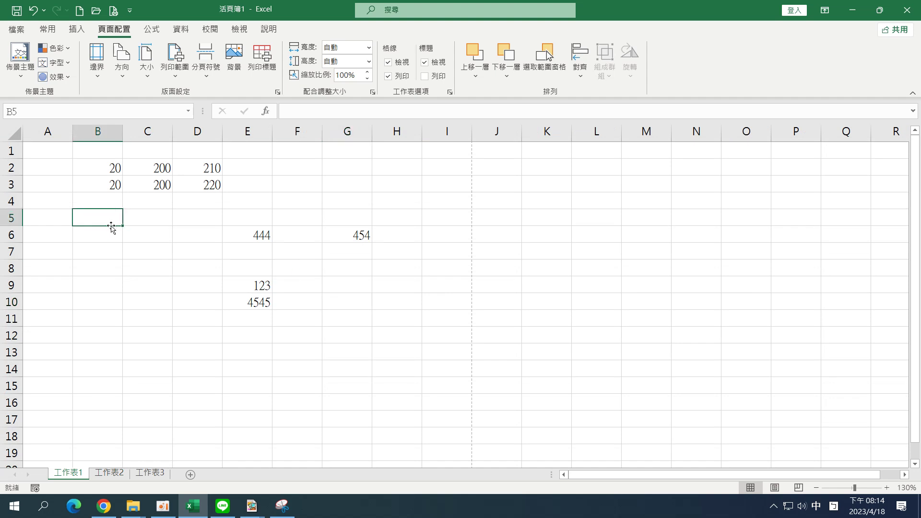
pyautogui.hotkey('ctrl', 'Home')
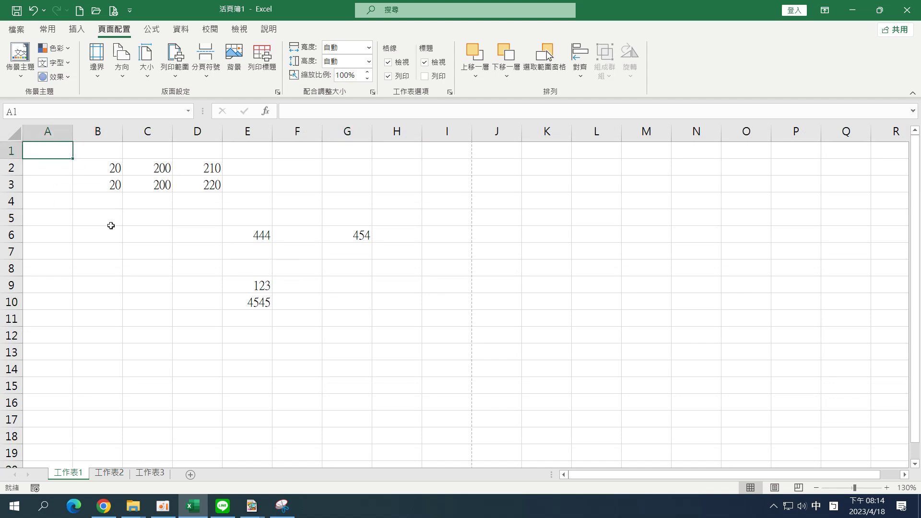
pyautogui.hotkey('ctrl', 'End')
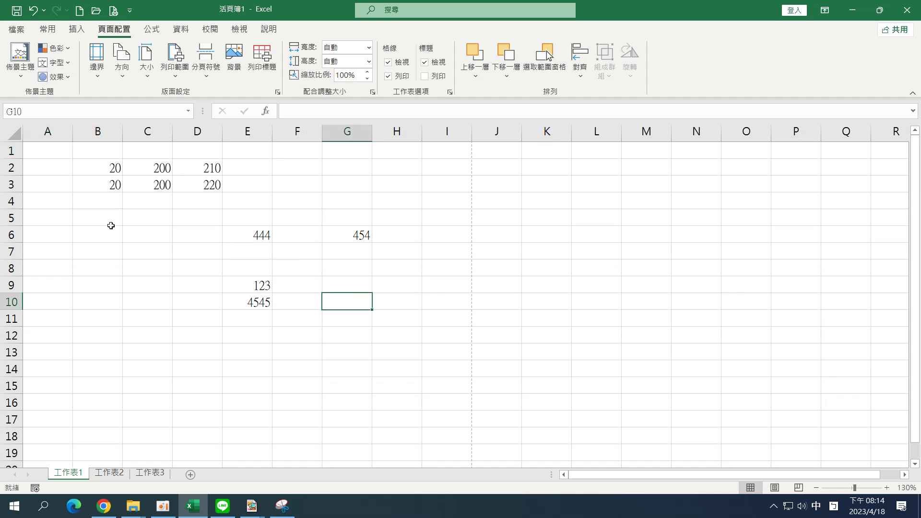
# Step: Jump from A1 around the worksheet's corners through A1048576, XFD1048576 and XFD1 back to A1, and select the entire worksheet
pyautogui.click(47, 153)
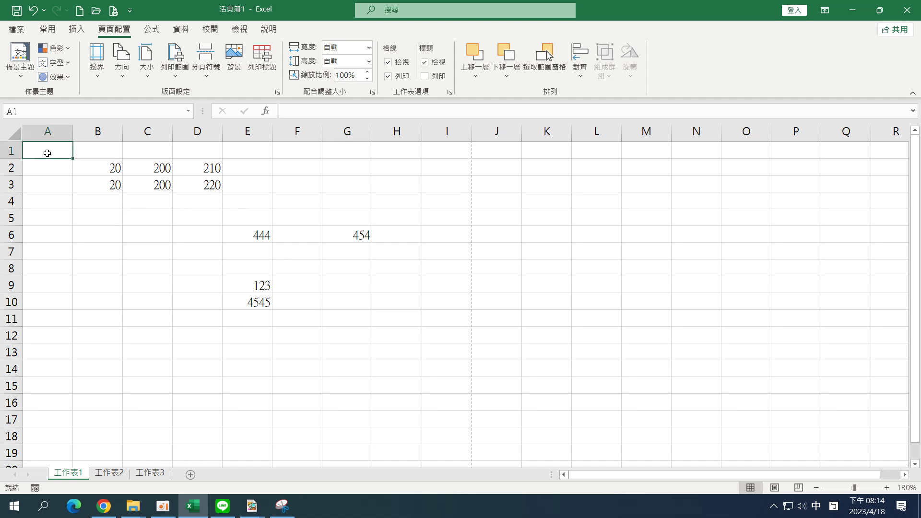
pyautogui.hotkey('ctrl', 'Down')
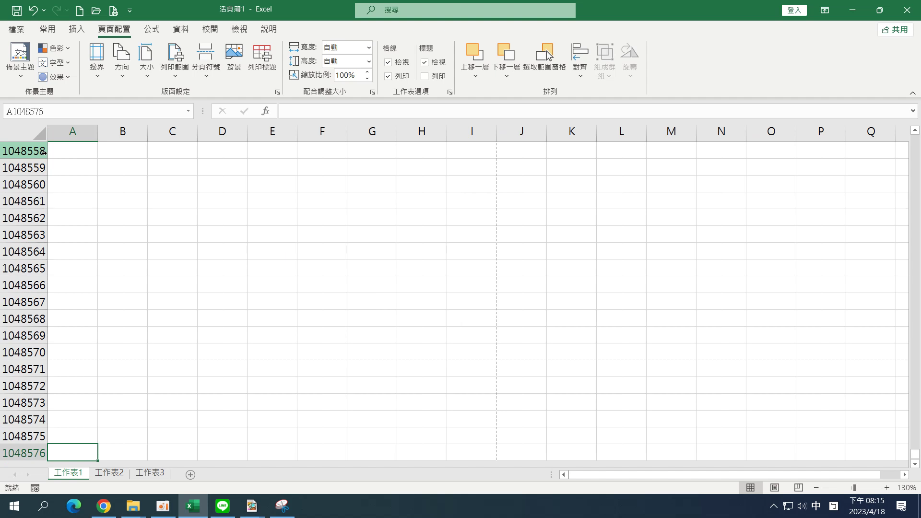
pyautogui.hotkey('ctrl', 'Right')
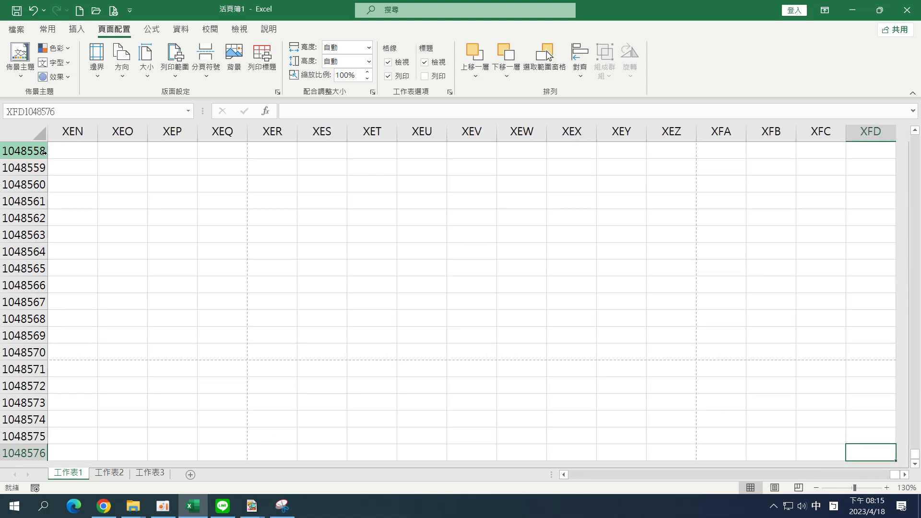
pyautogui.hotkey('ctrl', 'Up')
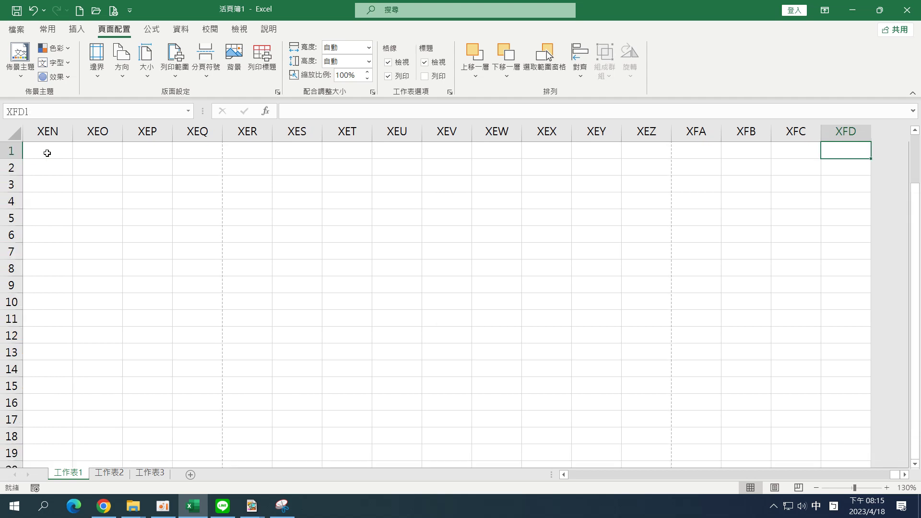
pyautogui.hotkey('ctrl', 'Left')
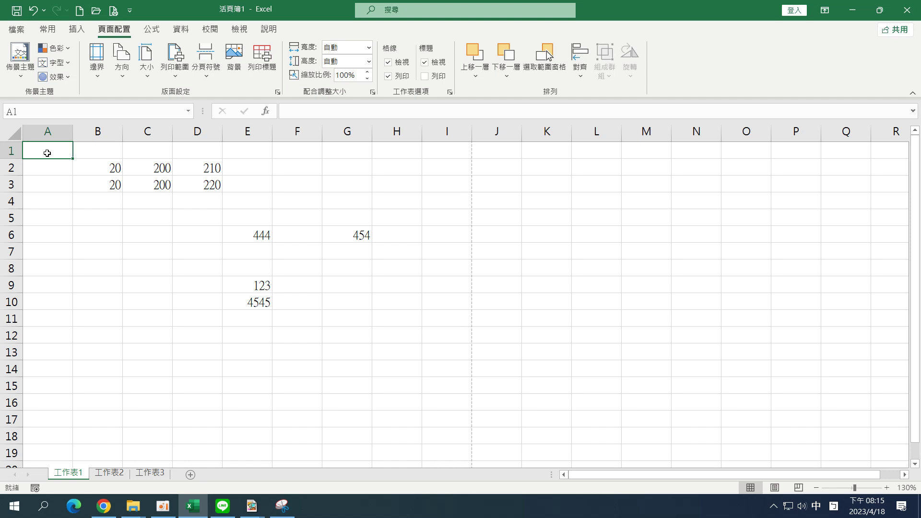
pyautogui.click(12, 133)
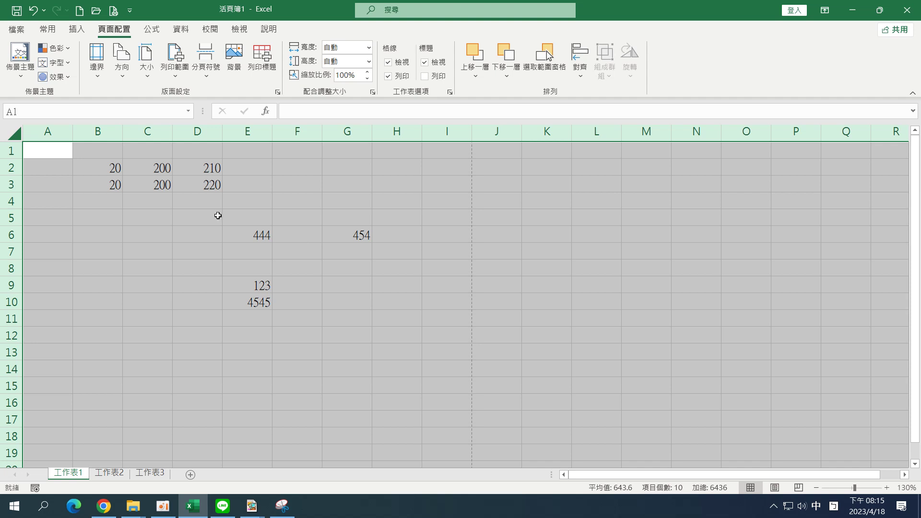
pyautogui.click(13, 133)
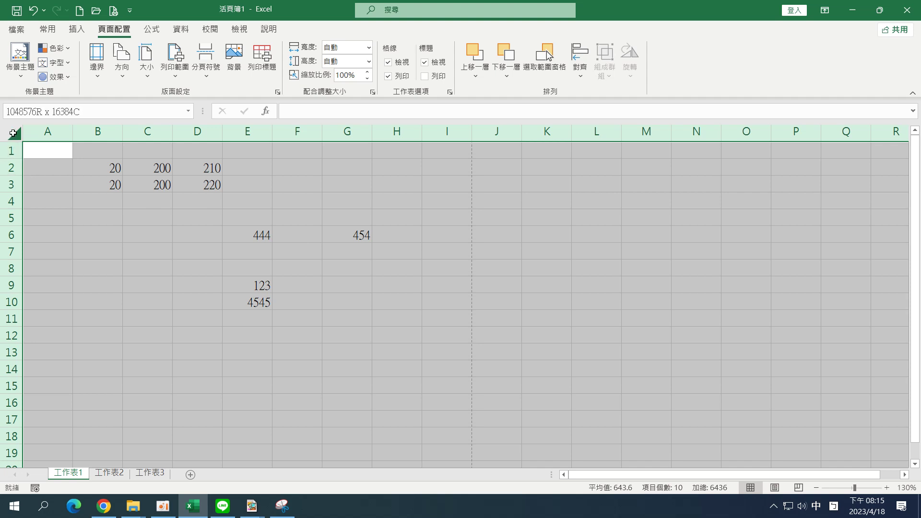